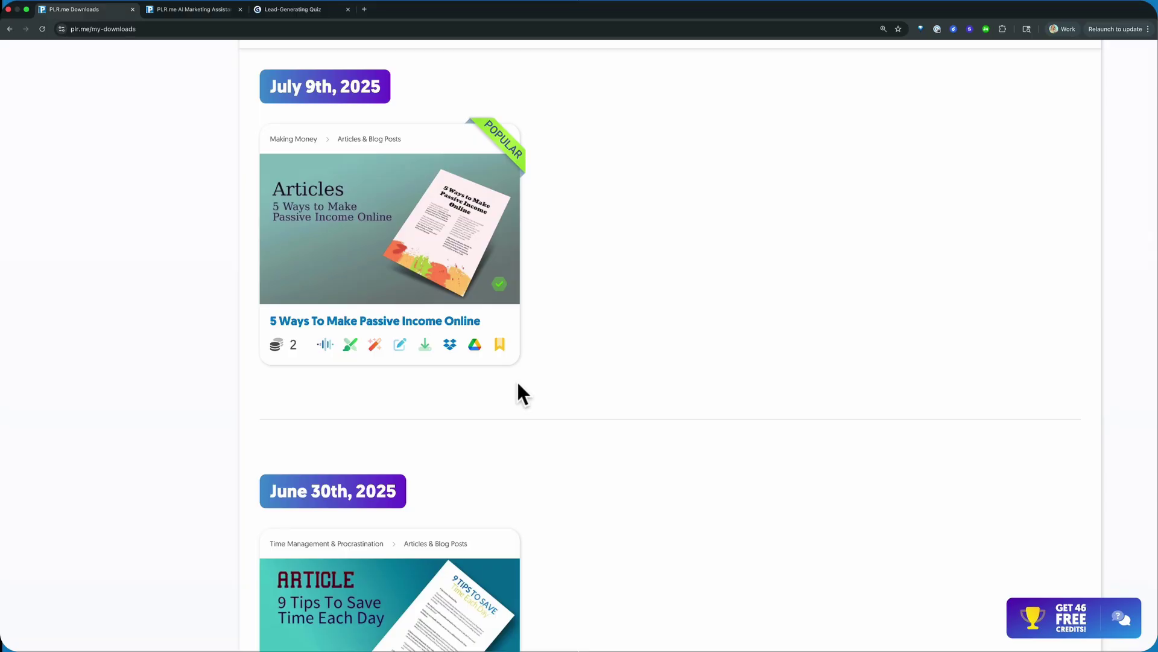
# Step: Zoom the page in and launch the AI Marketing Assistant on the passive income article
pyautogui.press('super+equal')
pyautogui.press('super+equal')
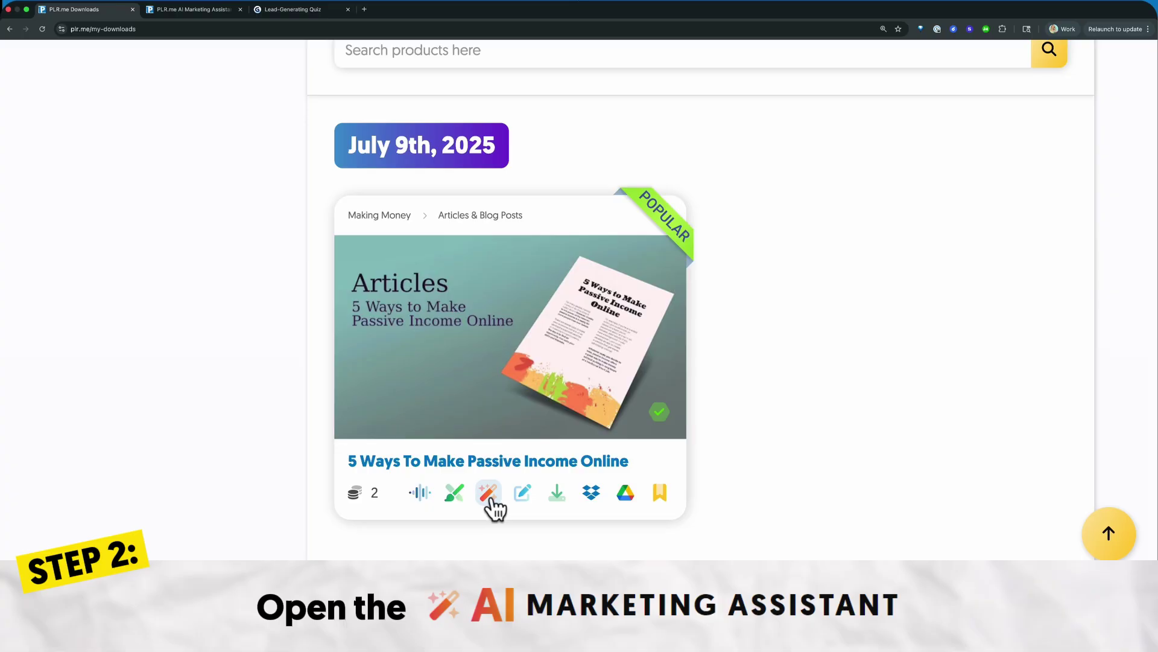
pyautogui.click(490, 495)
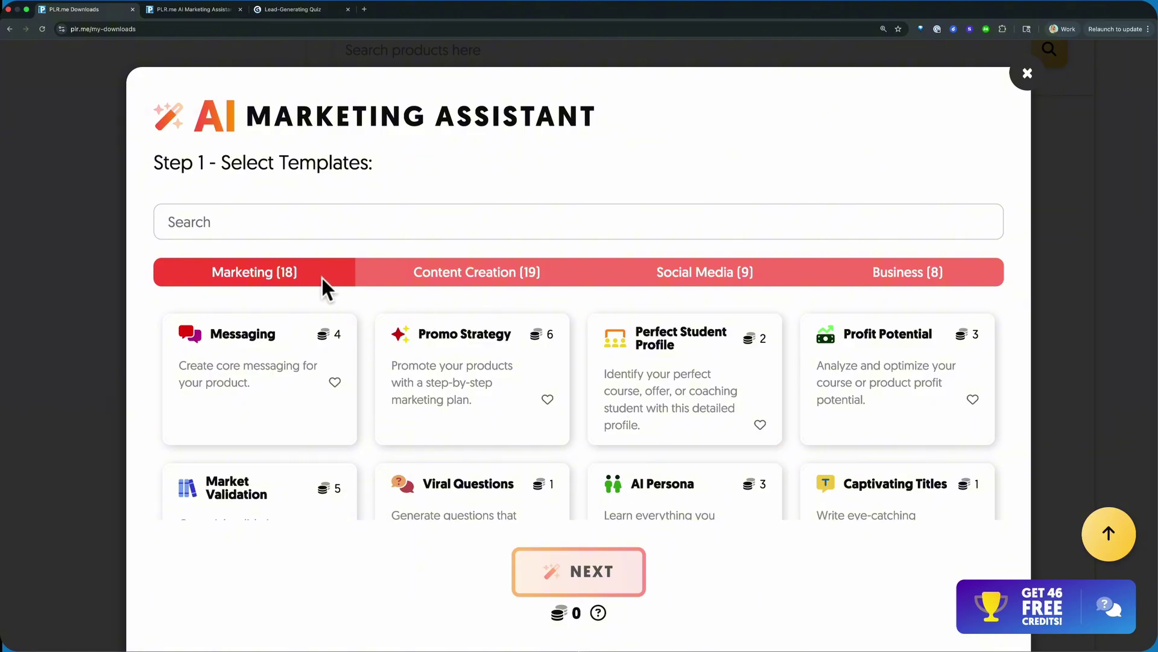
# Step: Select the Quiz Builder template under Content Creation and continue to its information form
pyautogui.click(479, 275)
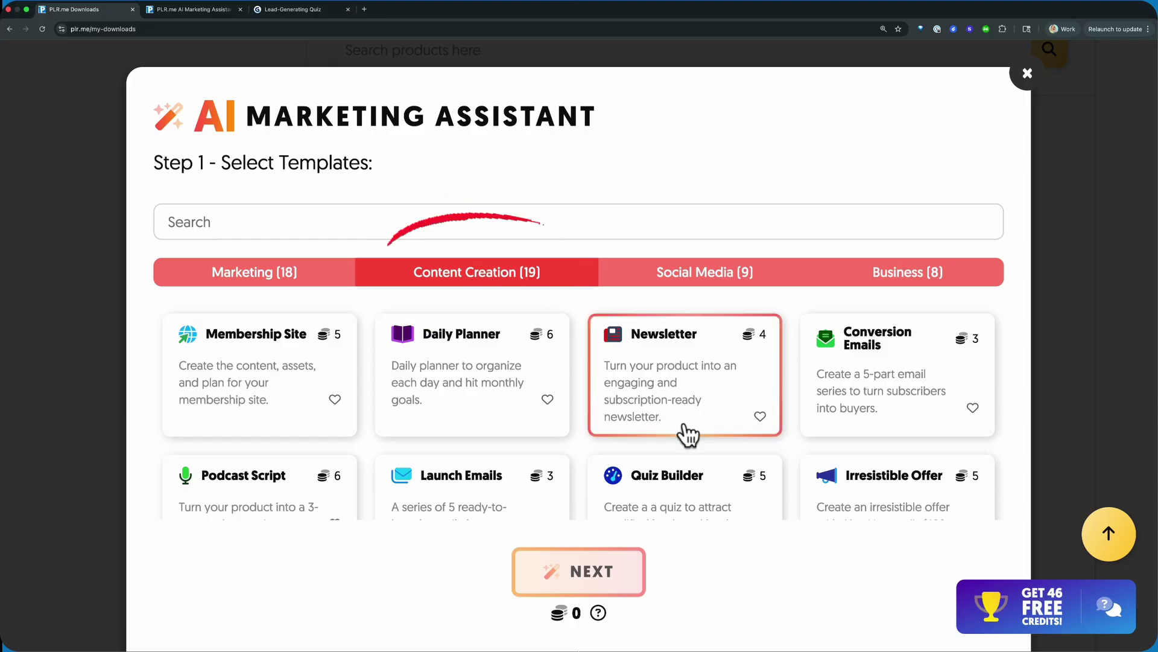
pyautogui.scroll(-2, 687, 439)
pyautogui.scroll(-3, 687, 439)
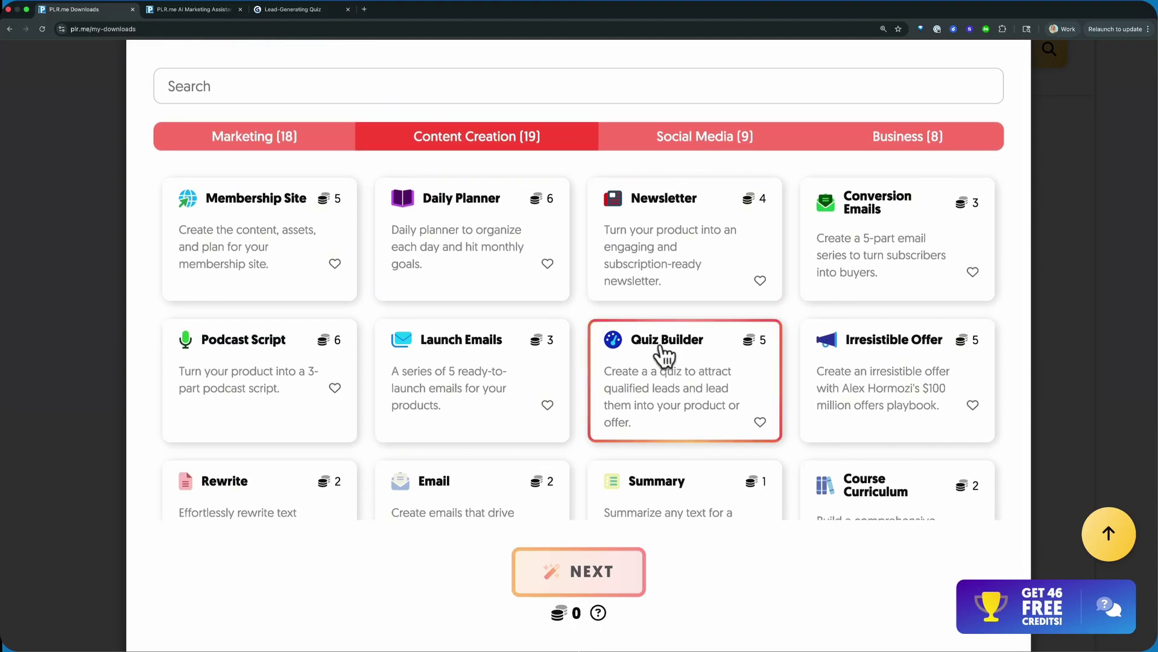
pyautogui.click(691, 405)
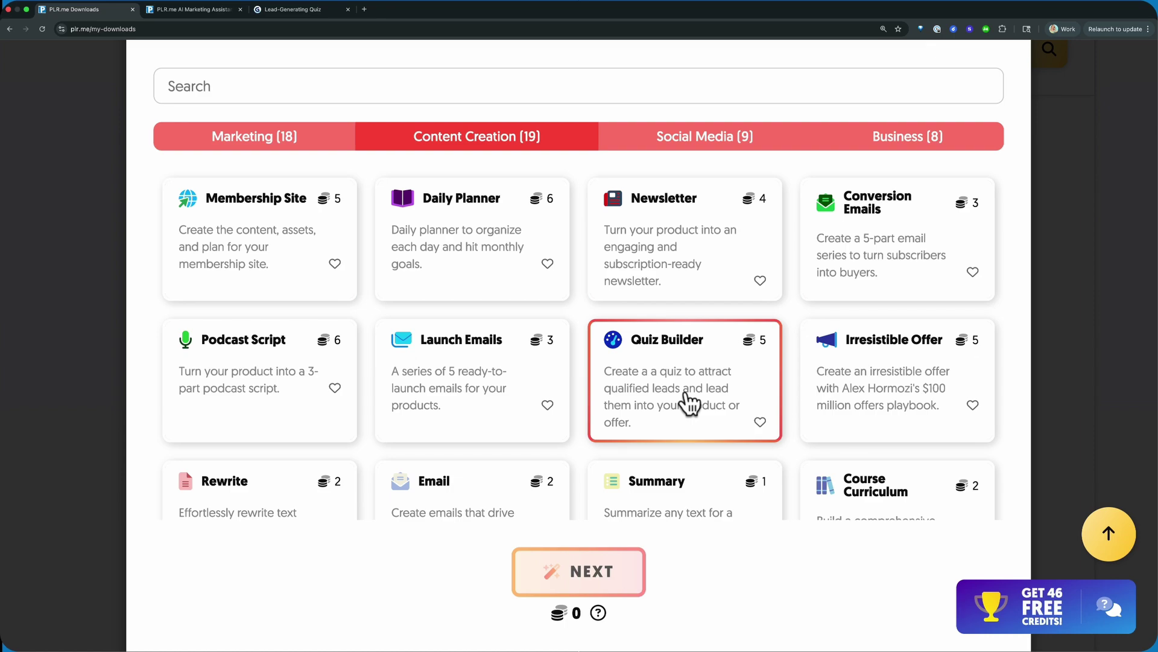
pyautogui.click(574, 572)
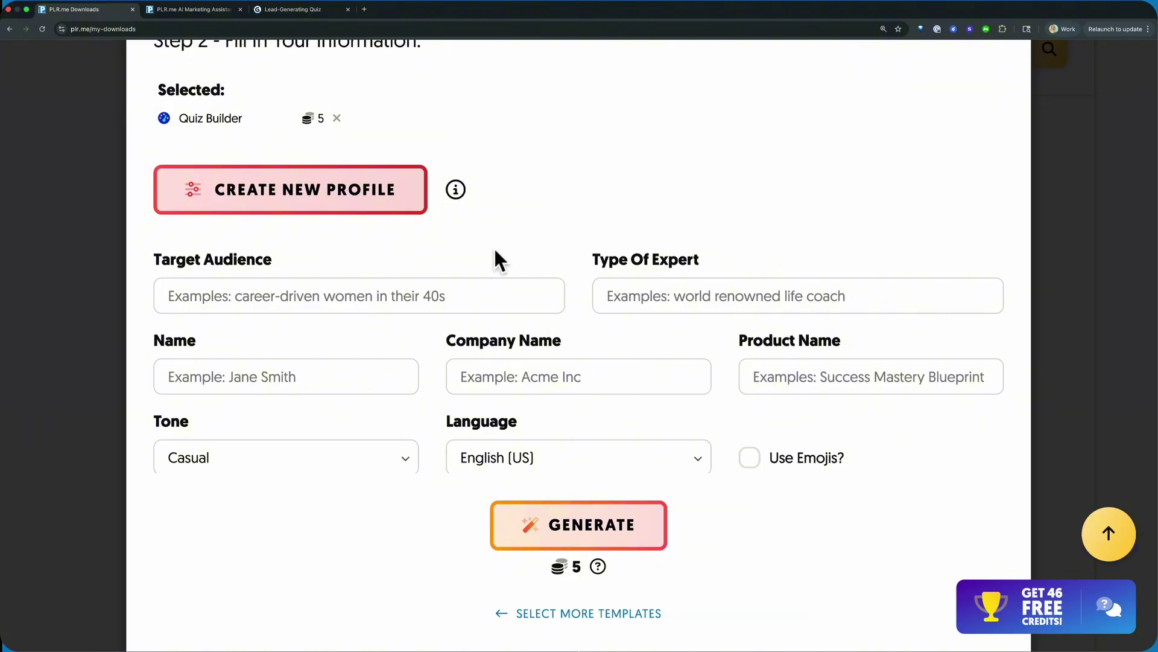
pyautogui.click(324, 192)
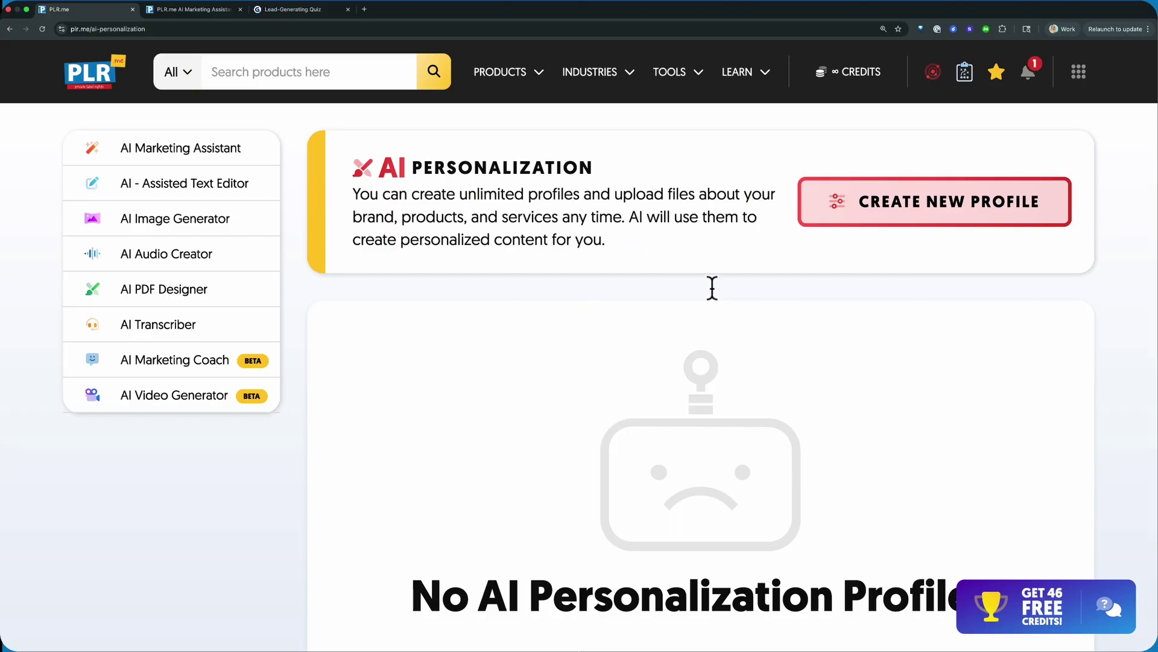
pyautogui.click(910, 217)
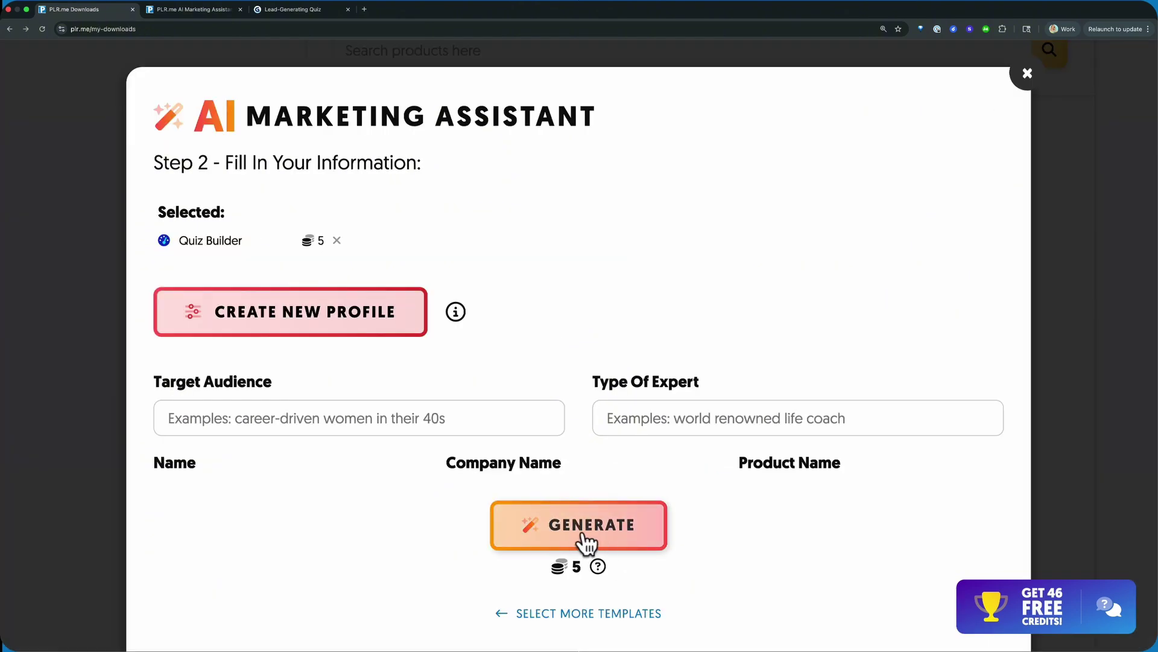
# Step: Generate the Passive Income Power Path quiz and review its multiple-choice questions
pyautogui.click(586, 528)
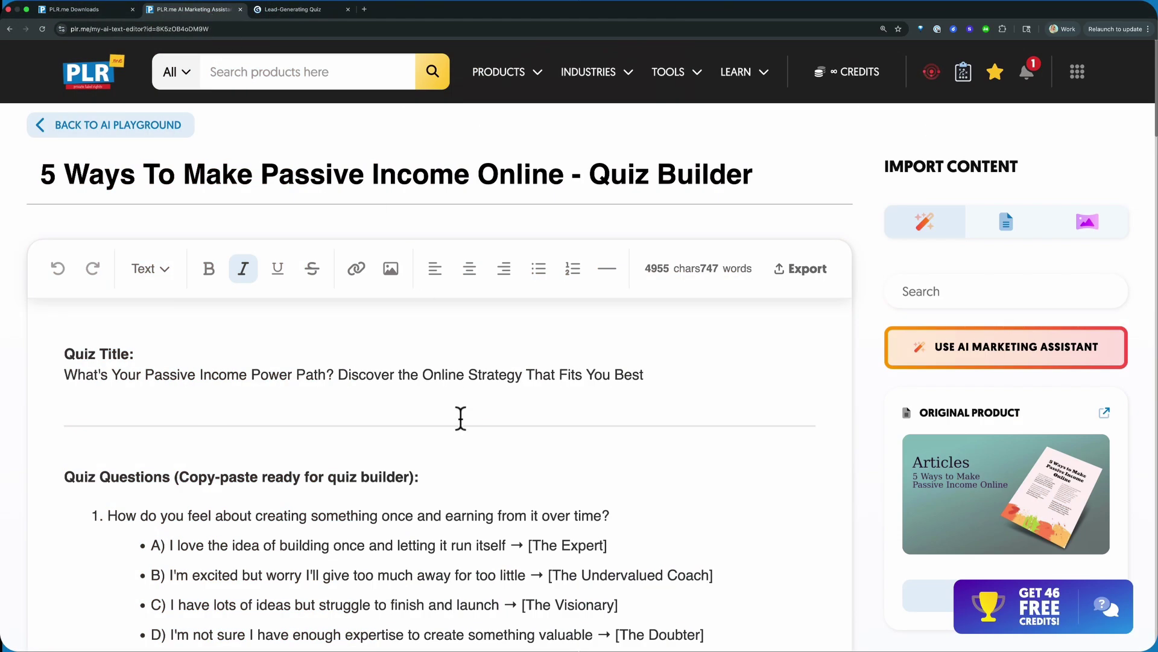
pyautogui.scroll(-5, 461, 418)
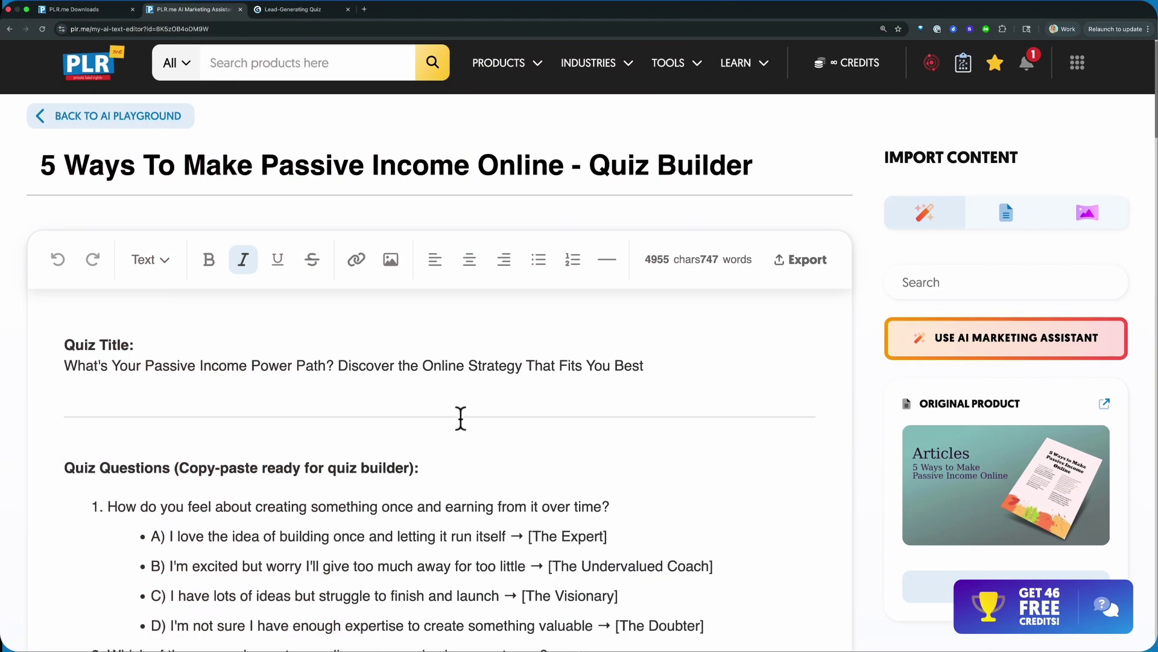
pyautogui.scroll(-1, 461, 417)
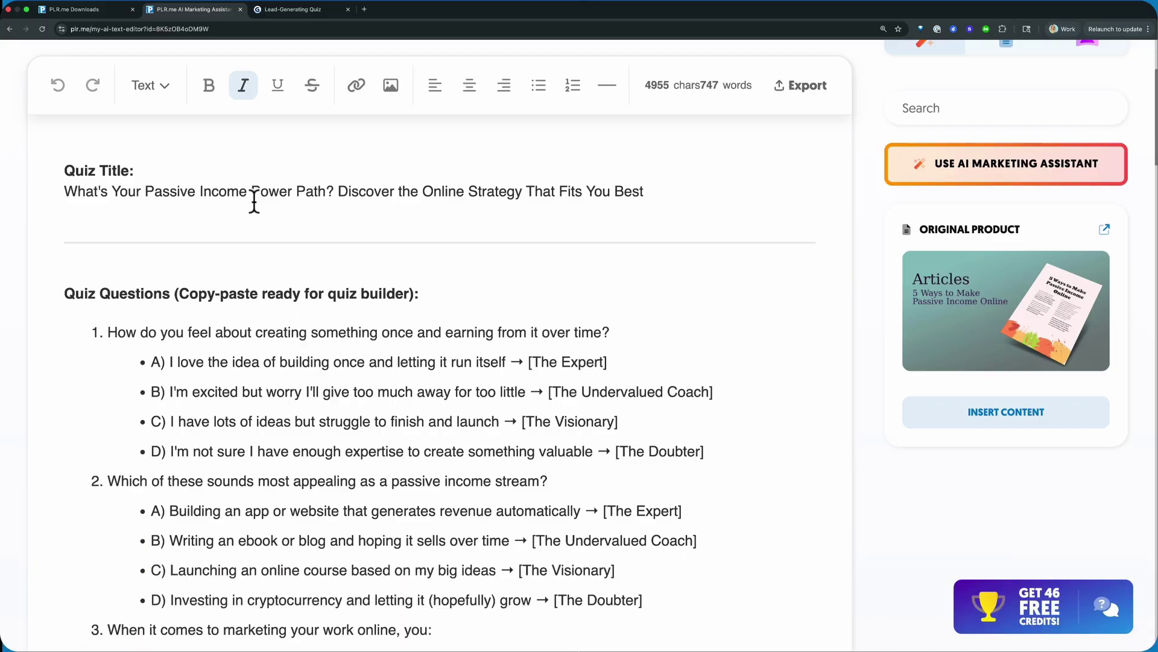
pyautogui.scroll(-4, 442, 221)
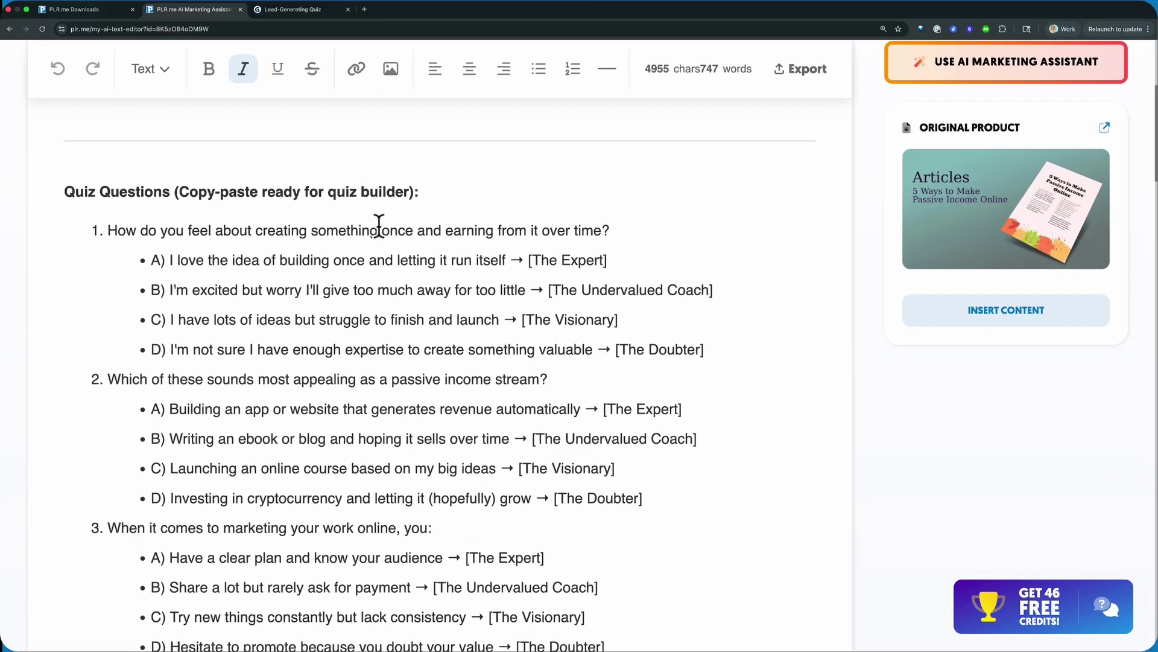
pyautogui.scroll(-1, 379, 225)
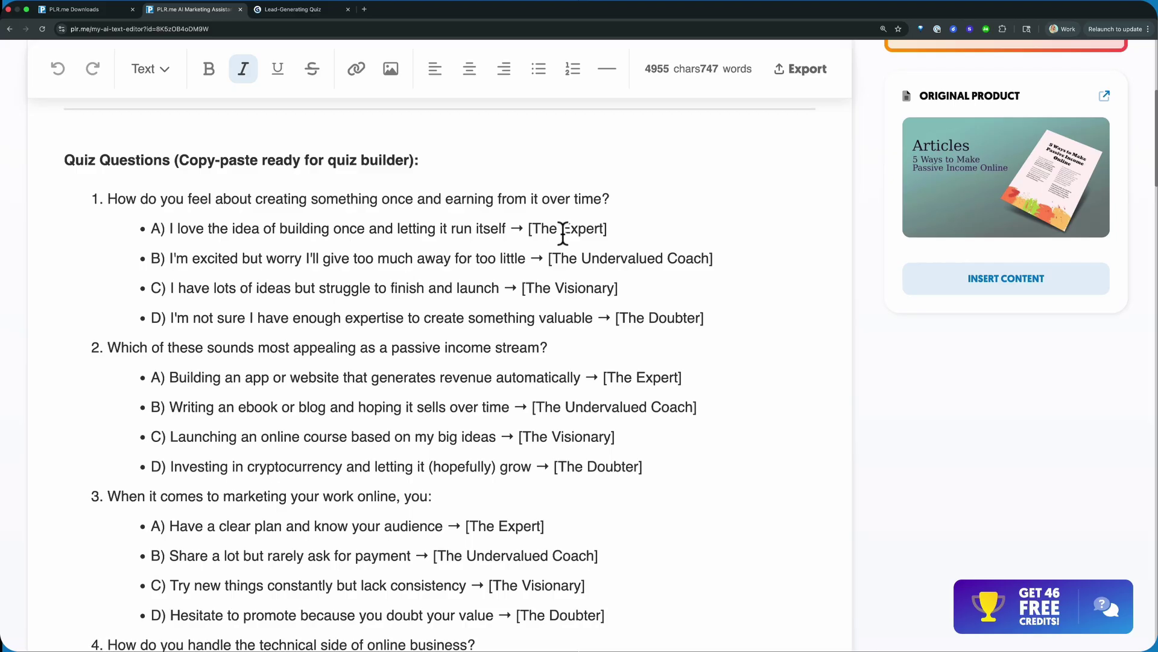
pyautogui.scroll(5, 563, 233)
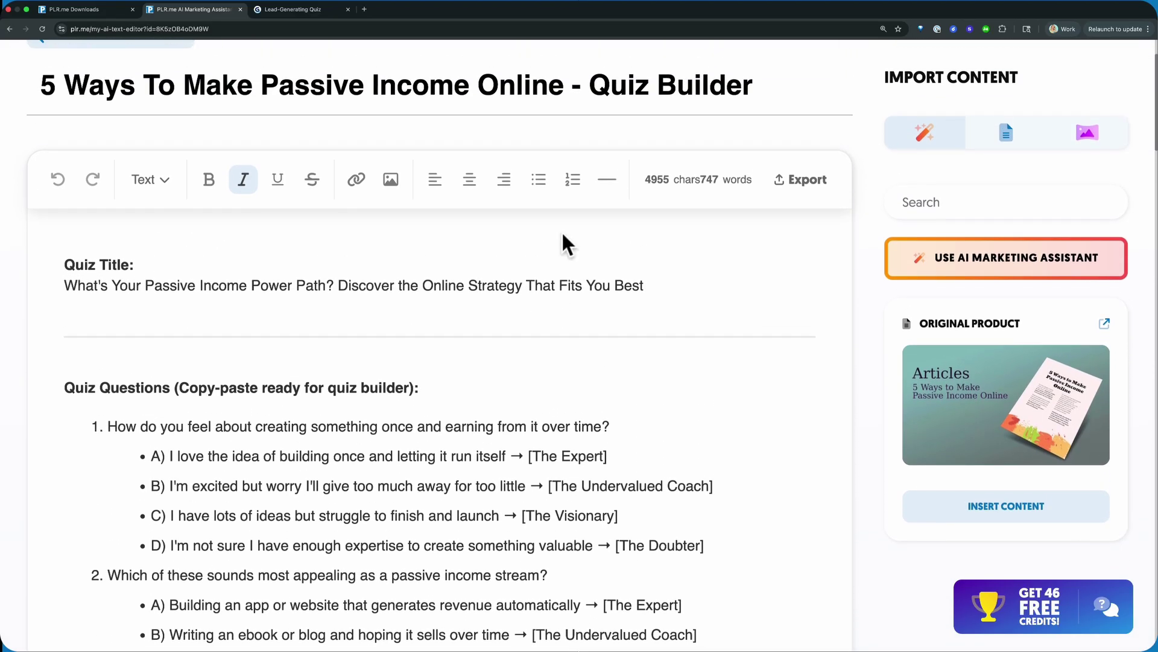
pyautogui.scroll(-5, 524, 332)
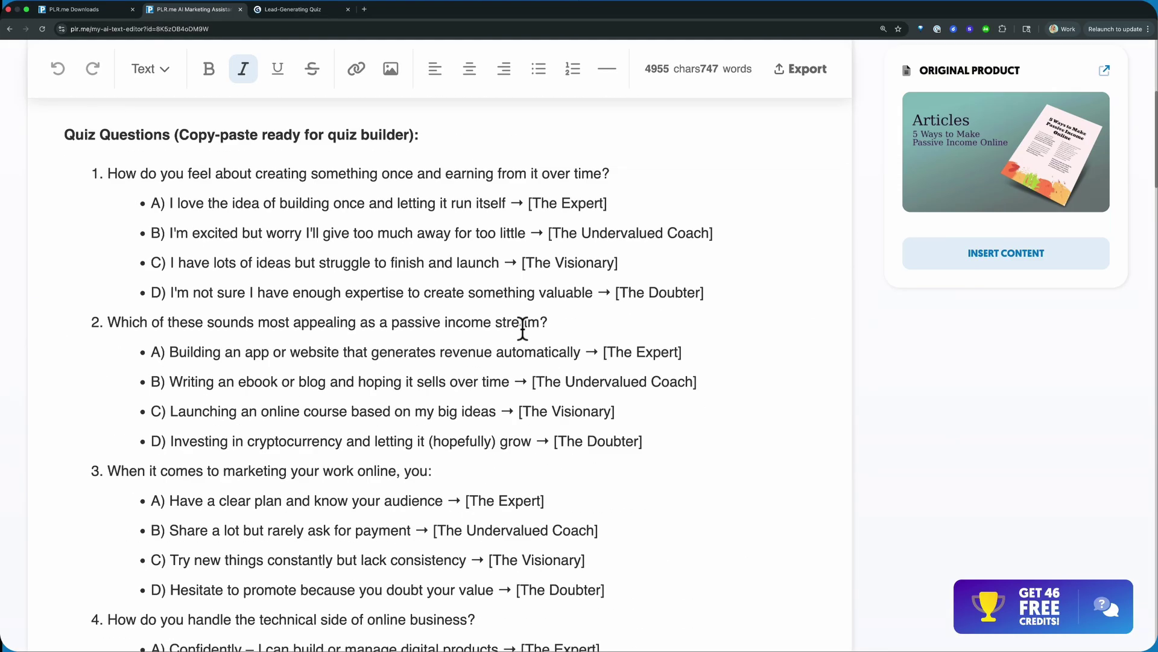
pyautogui.scroll(-15, 523, 329)
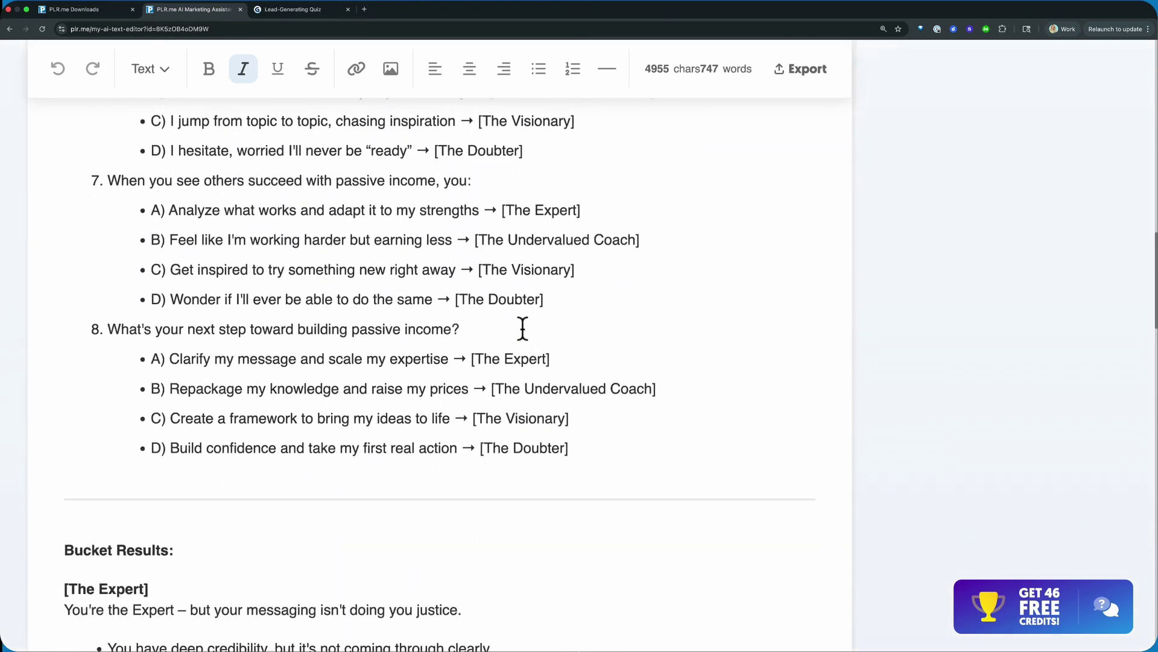
pyautogui.scroll(-5, 522, 329)
pyautogui.scroll(4, 522, 329)
pyautogui.scroll(-2, 523, 329)
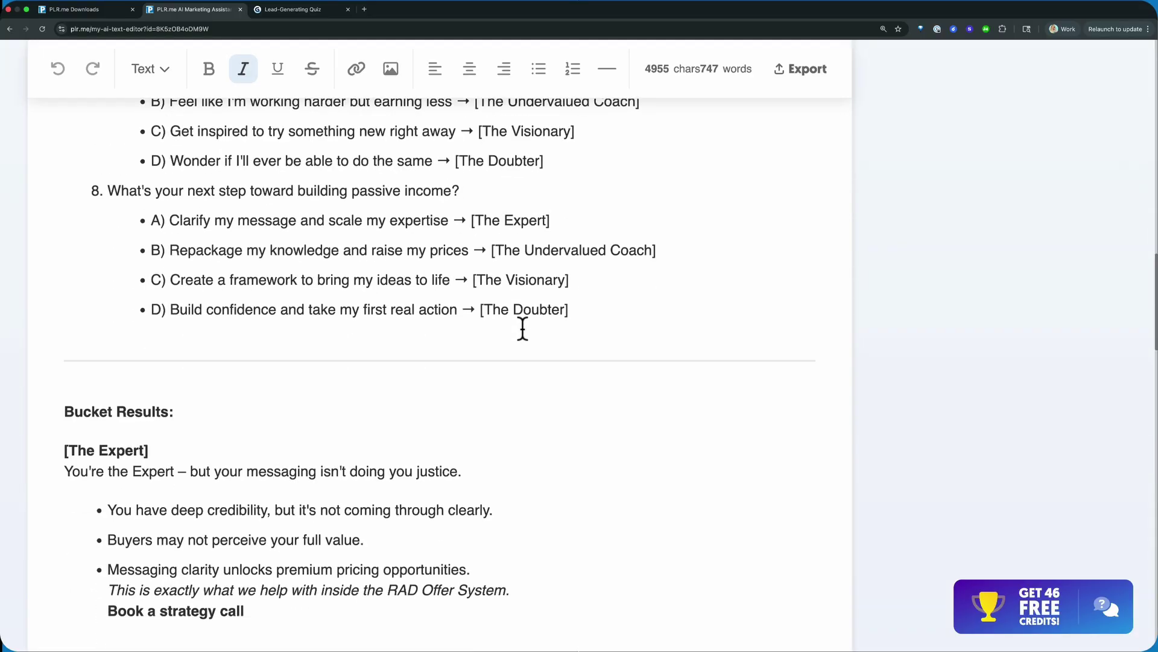
pyautogui.scroll(-3, 523, 329)
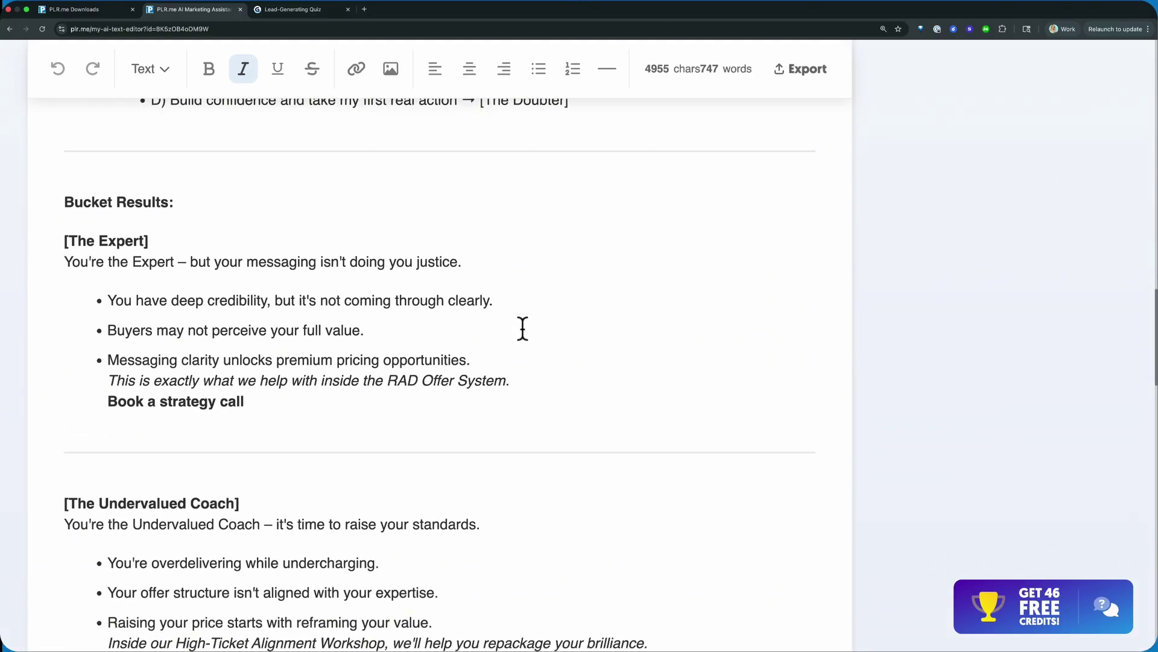
pyautogui.scroll(-1, 522, 328)
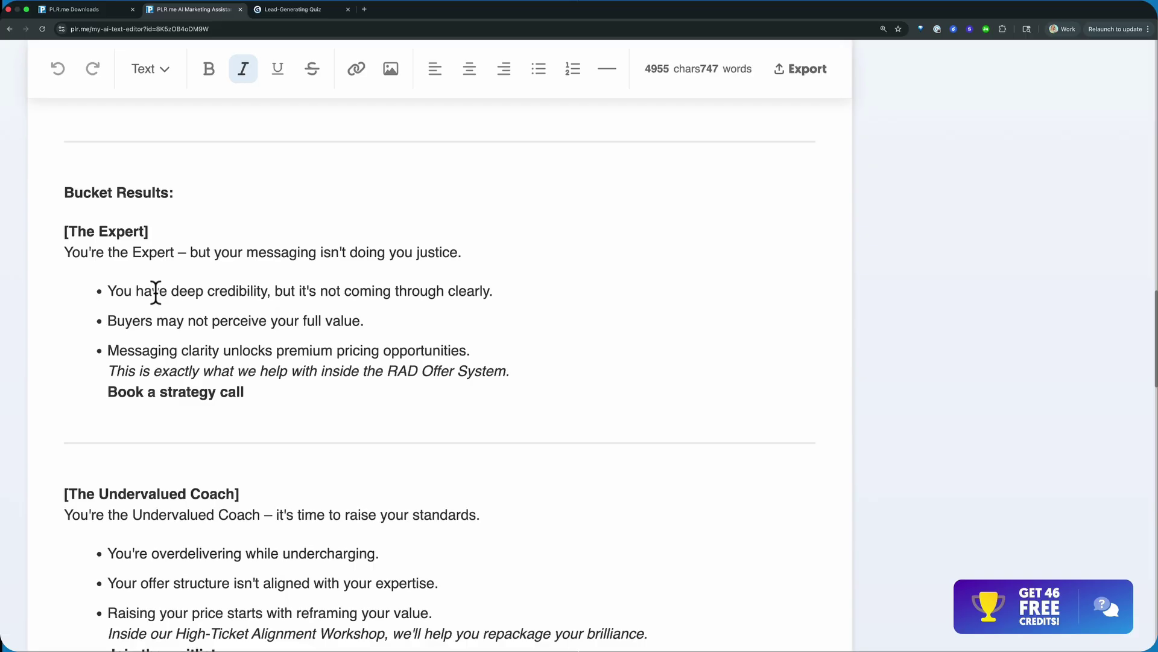
pyautogui.scroll(1, 156, 292)
pyautogui.scroll(-6, 155, 292)
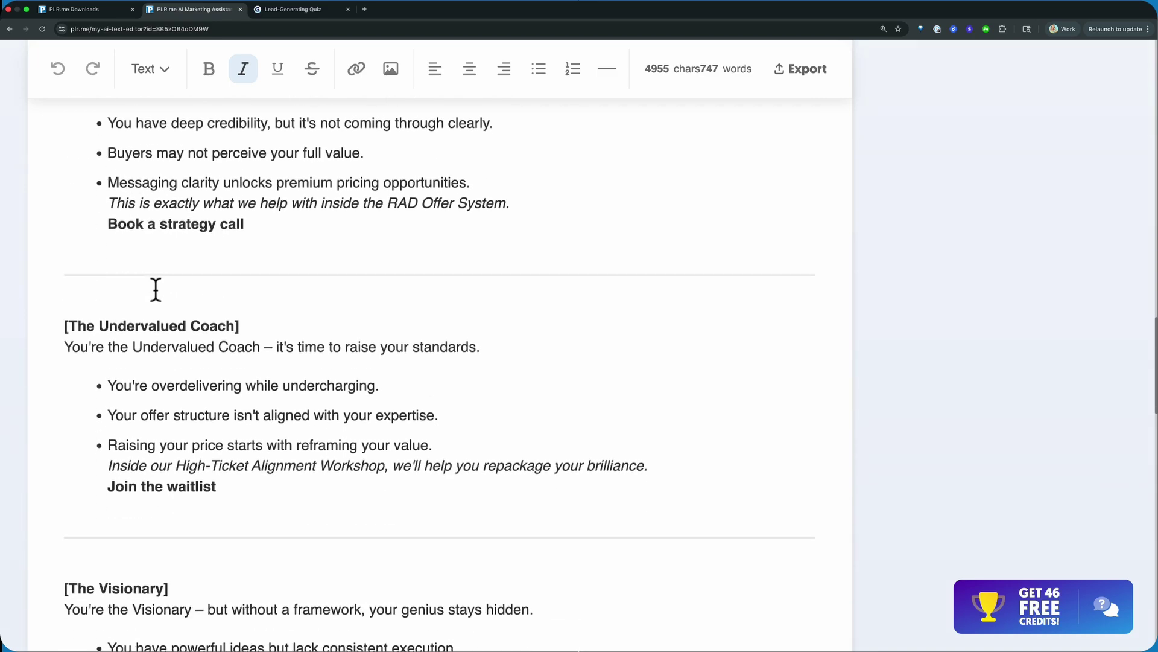
pyautogui.scroll(-2, 156, 285)
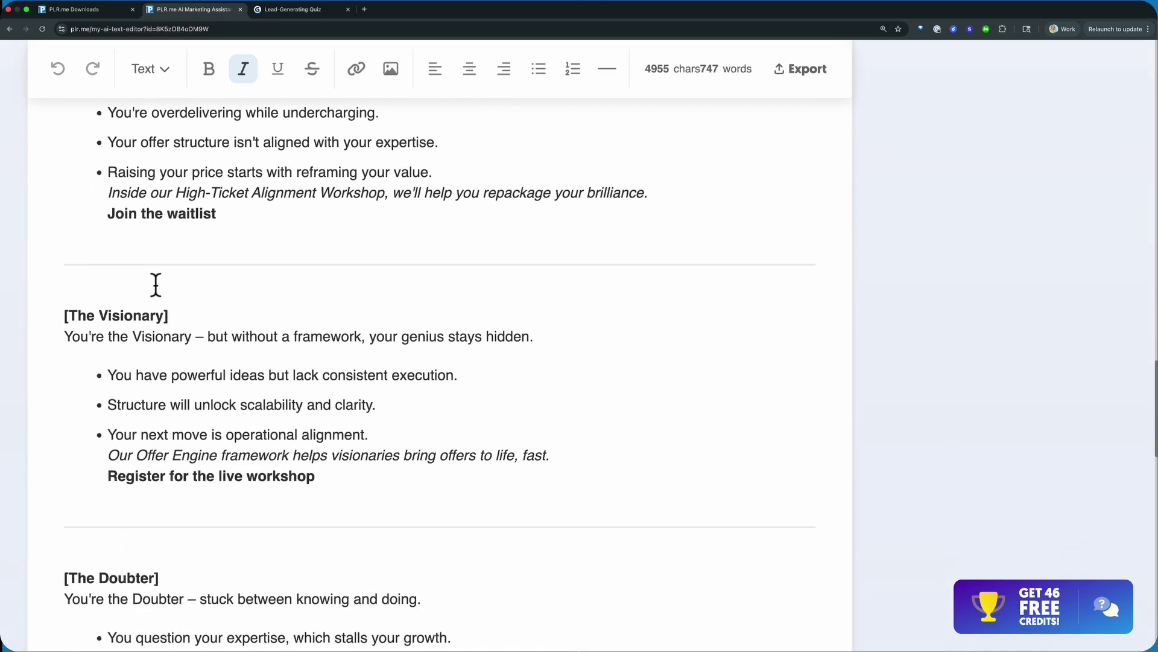
pyautogui.scroll(-7, 155, 285)
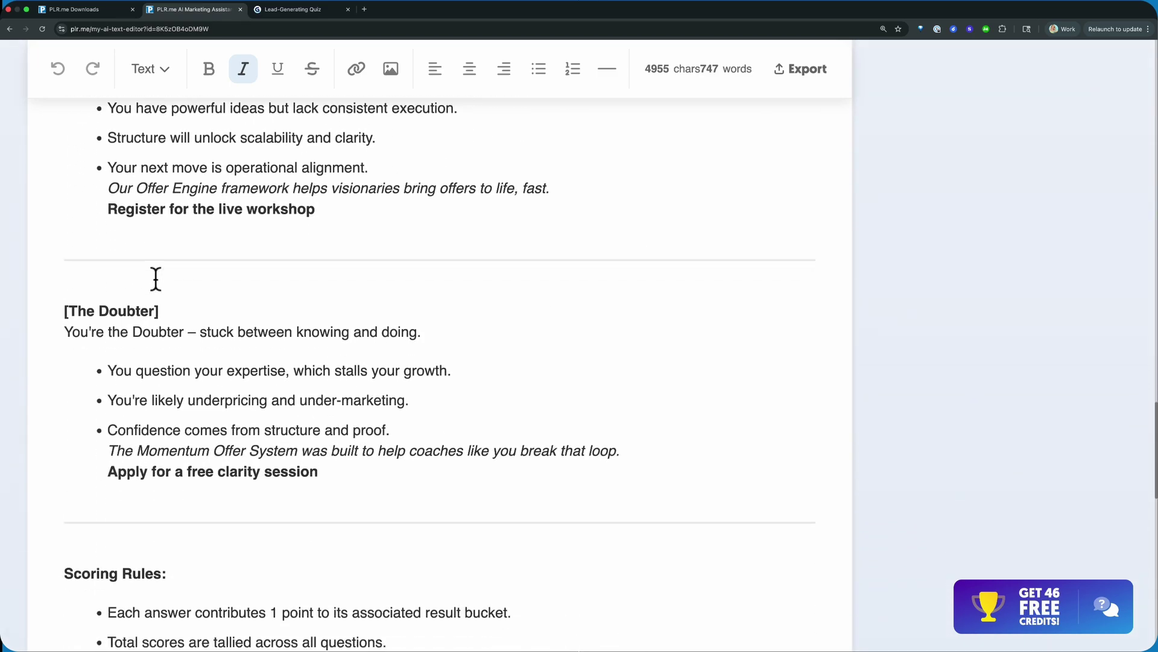
pyautogui.scroll(-4, 156, 278)
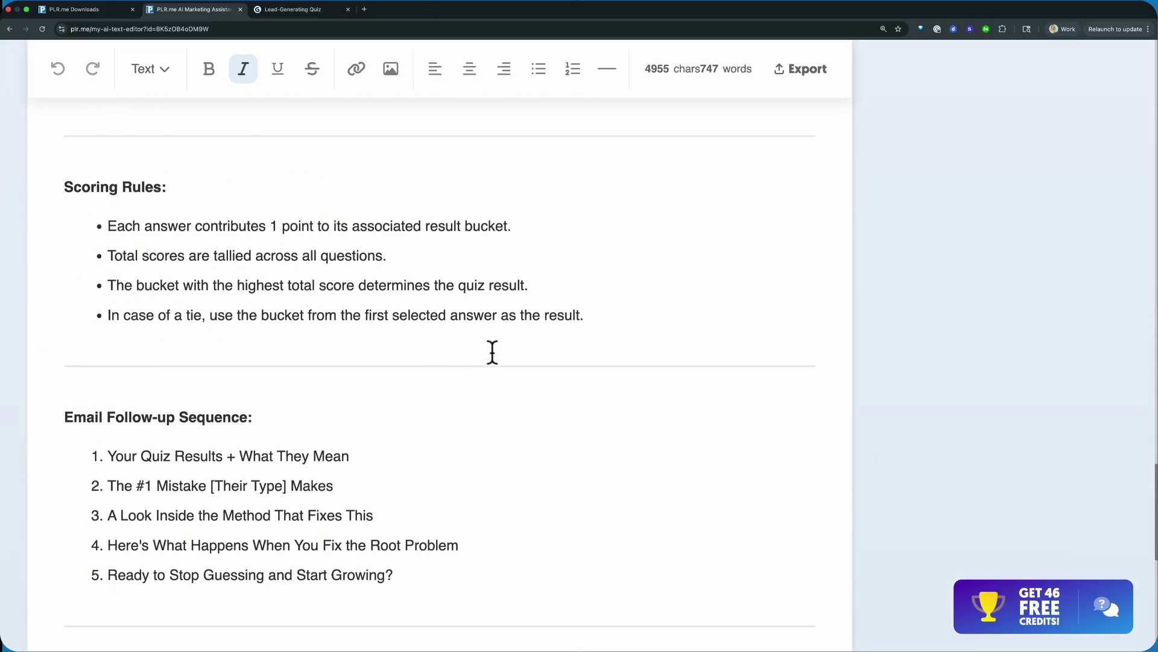
pyautogui.scroll(-3, 202, 335)
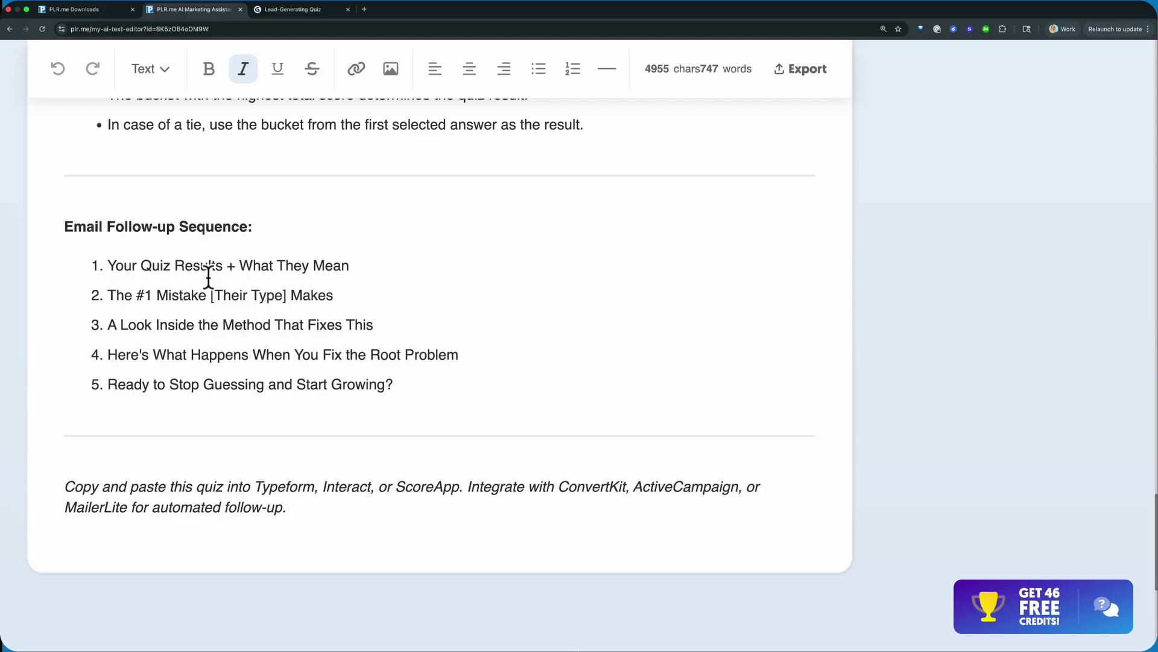
pyautogui.scroll(20, 507, 238)
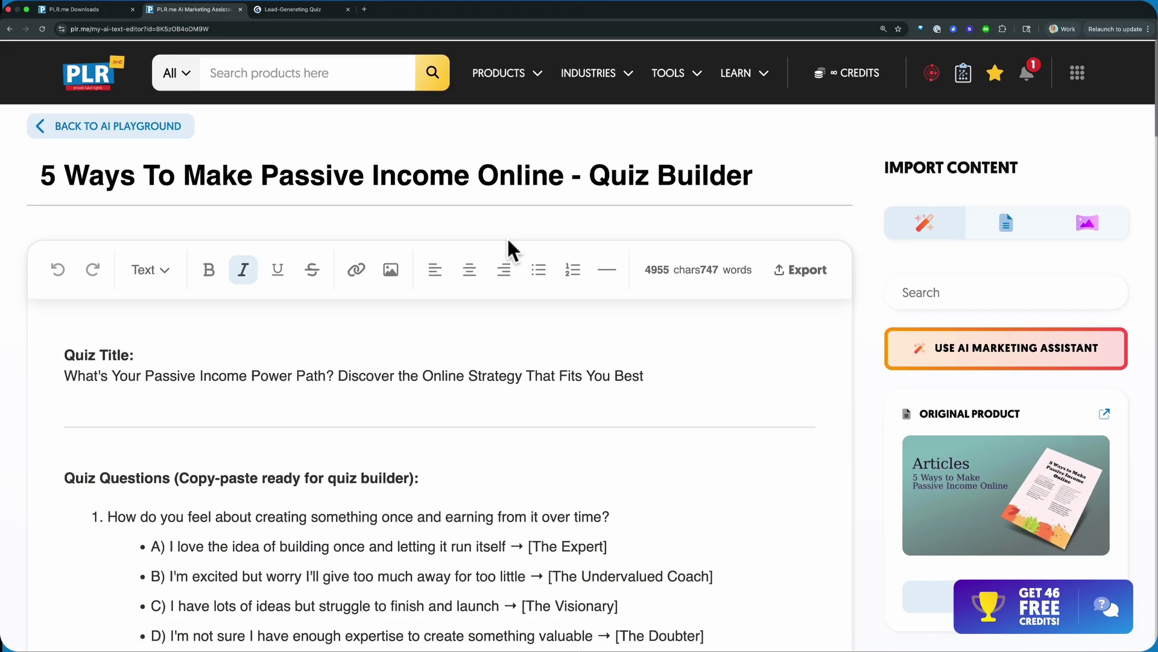
pyautogui.click(1034, 355)
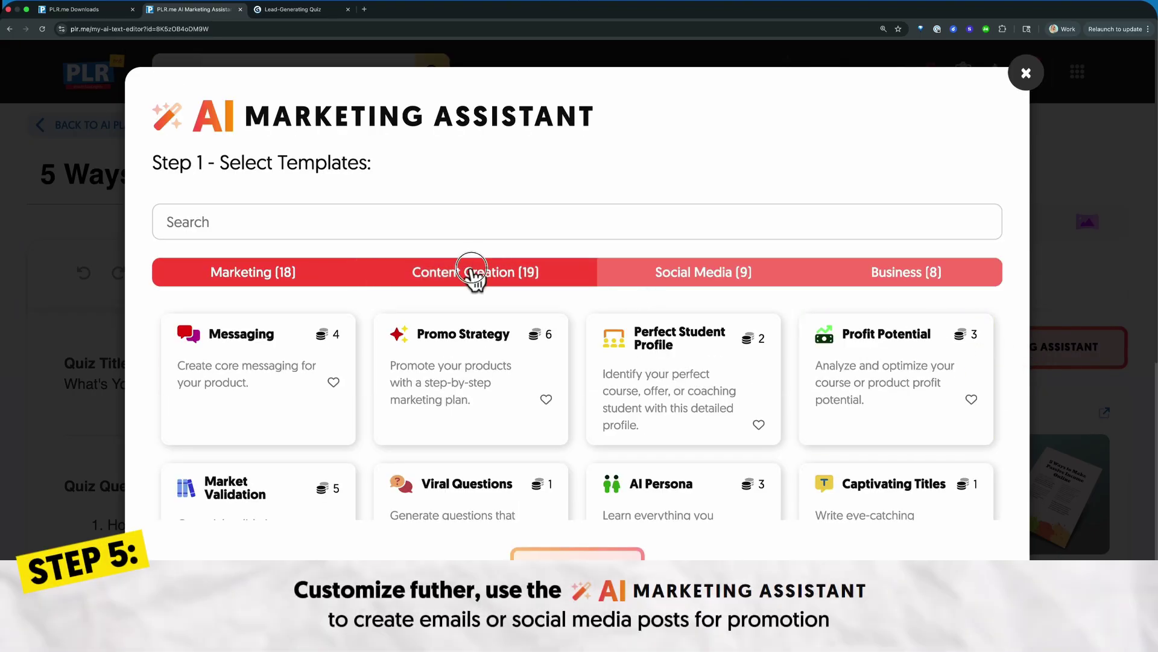
pyautogui.click(475, 277)
pyautogui.scroll(-7, 480, 362)
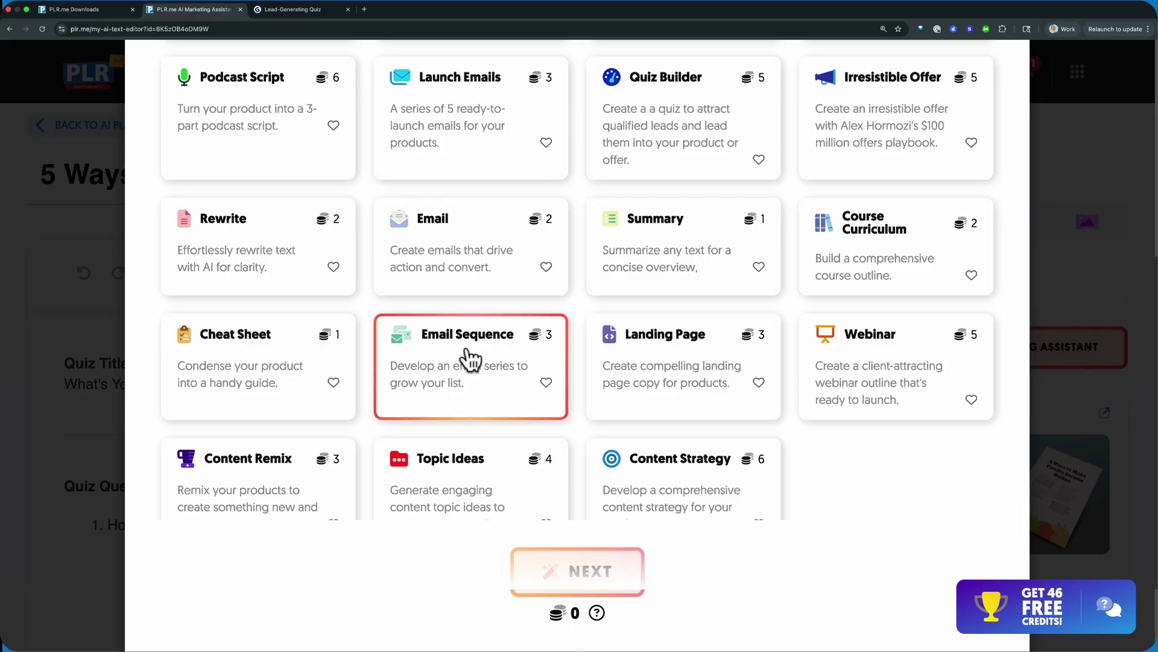
pyautogui.scroll(7, 469, 361)
pyautogui.click(1027, 83)
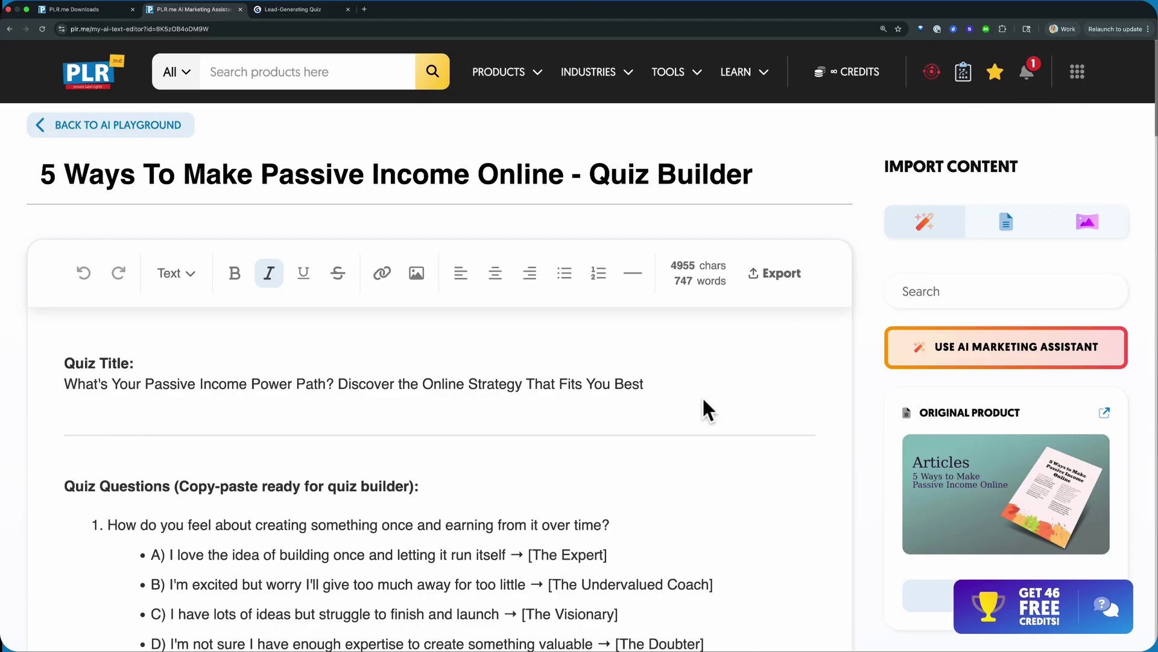
pyautogui.scroll(-20, 664, 437)
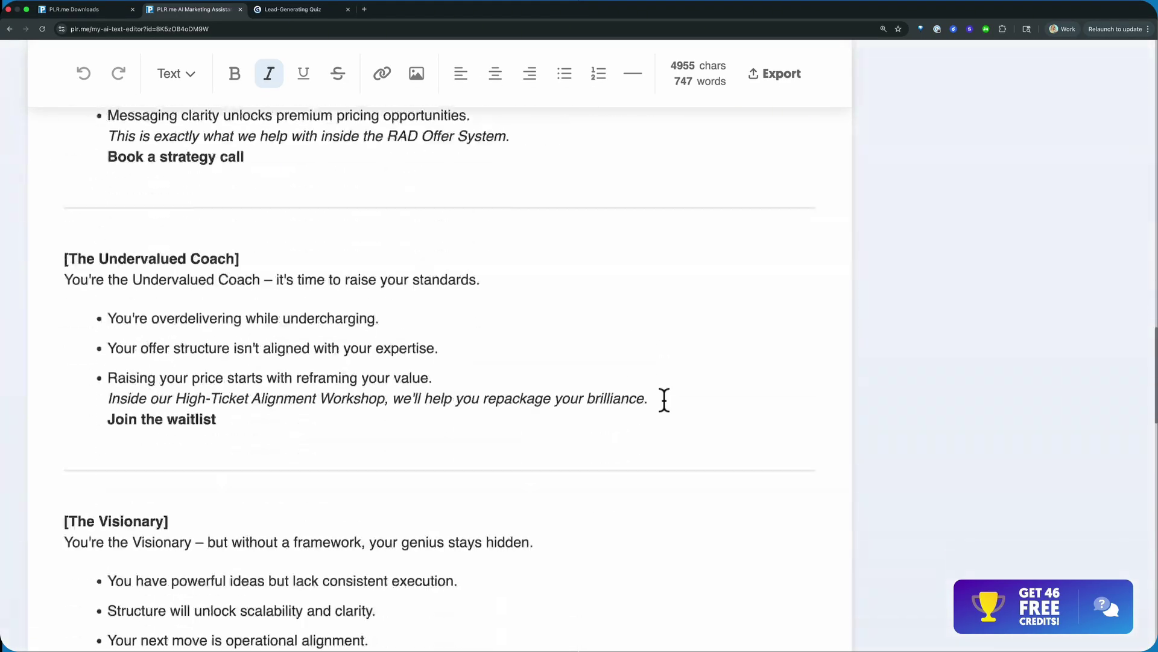
pyautogui.scroll(-15, 665, 400)
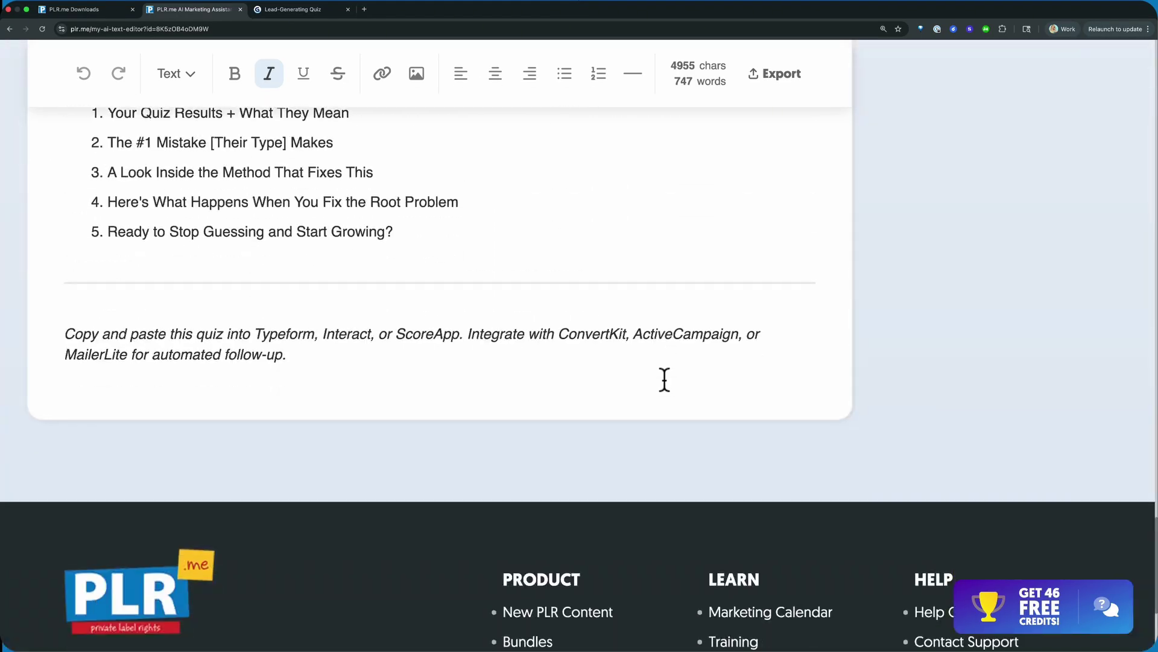